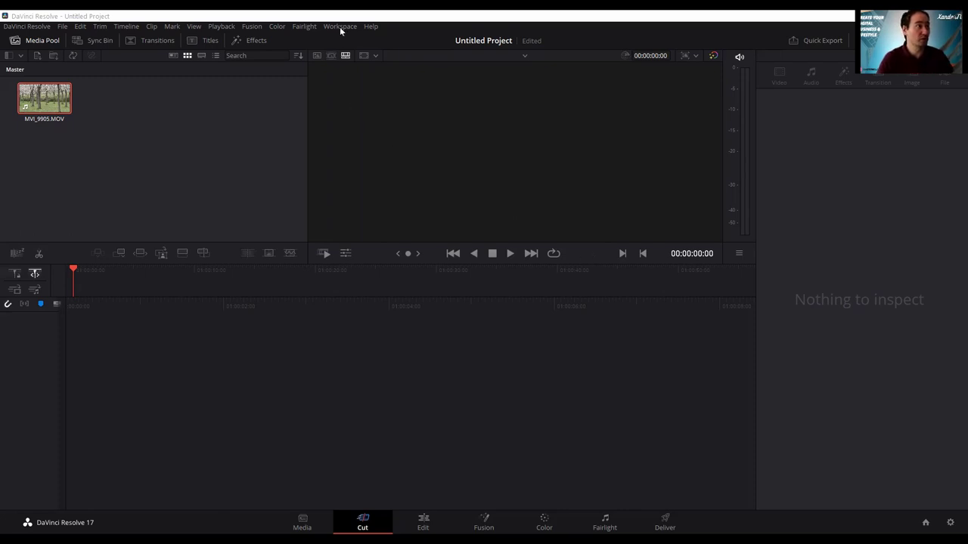
Place the cherry-tree clip MVI_9905.MOV on a new 20-second Timeline 1.
left_click(520, 163)
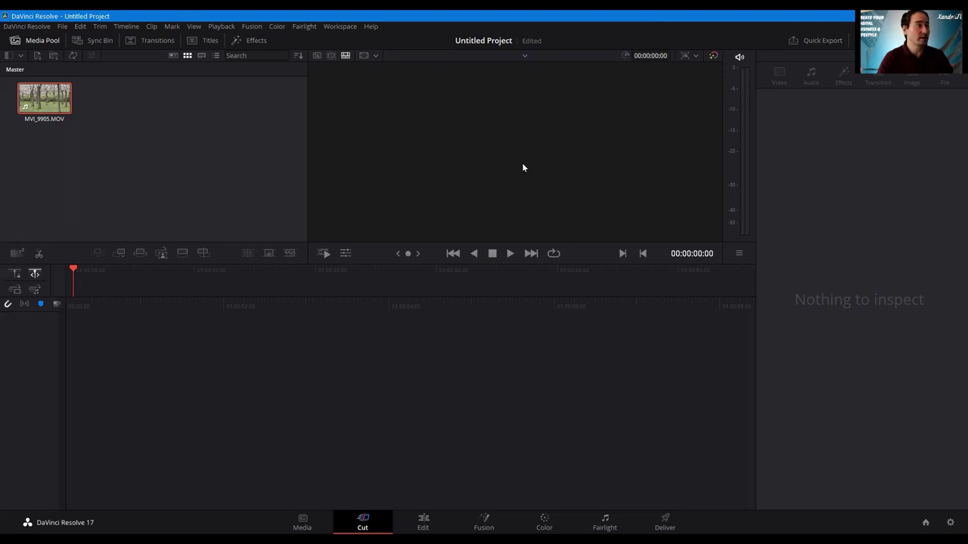
left_click(55, 106)
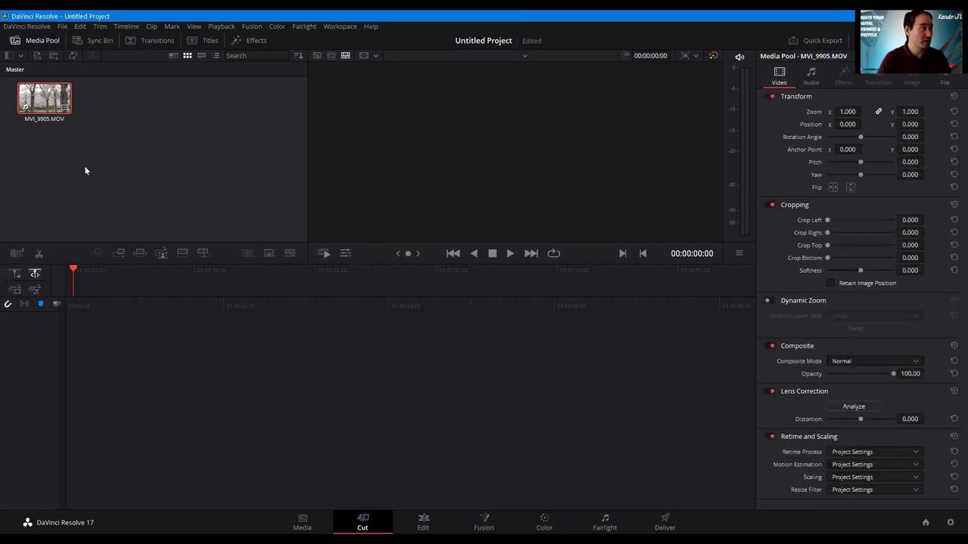
left_click_drag(163, 375, 197, 368)
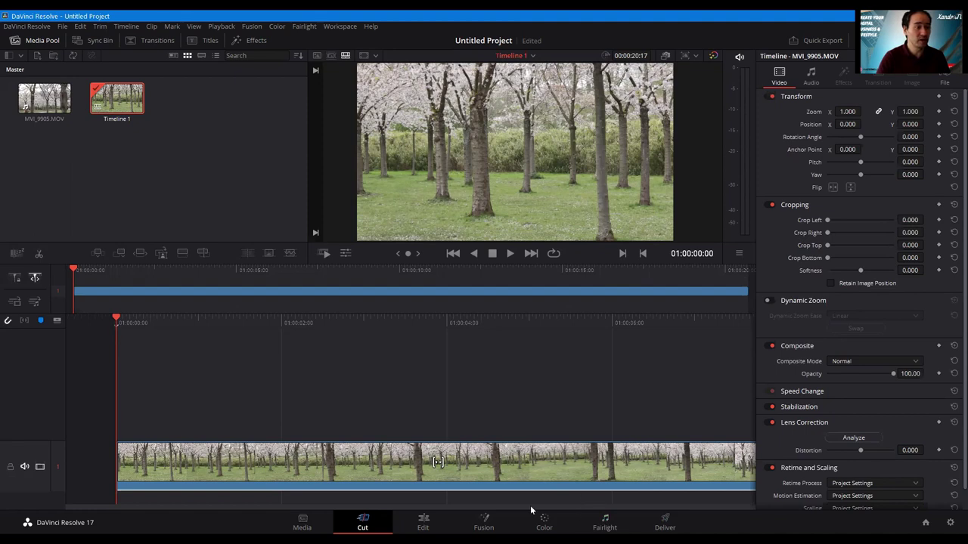
Show the clip's audio on the Fairlight page with the mixer panel beside the timeline.
left_click(607, 522)
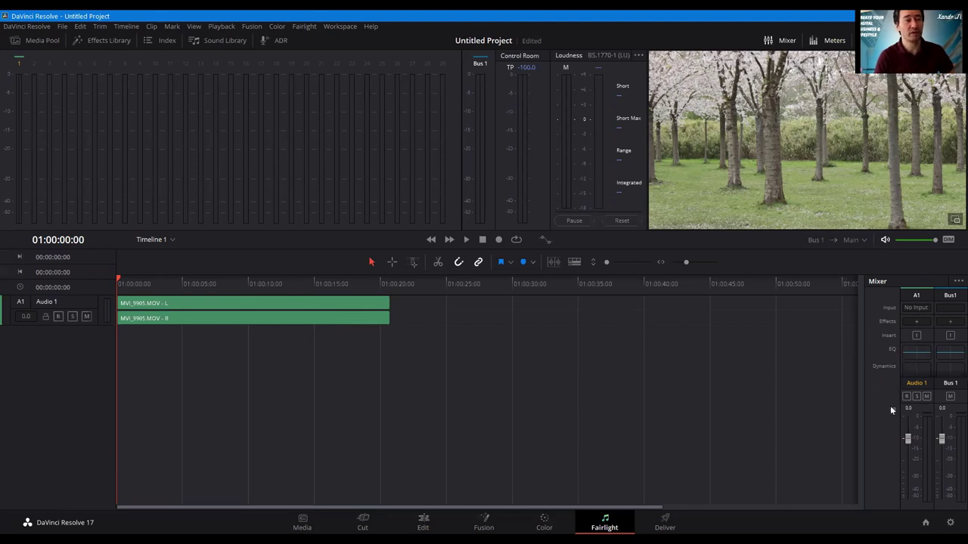
left_click(784, 42)
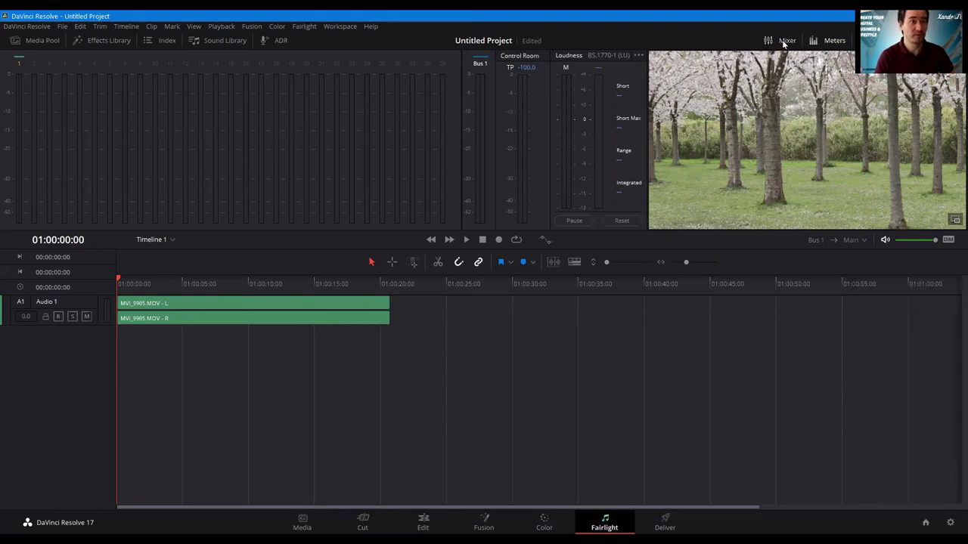
left_click(784, 43)
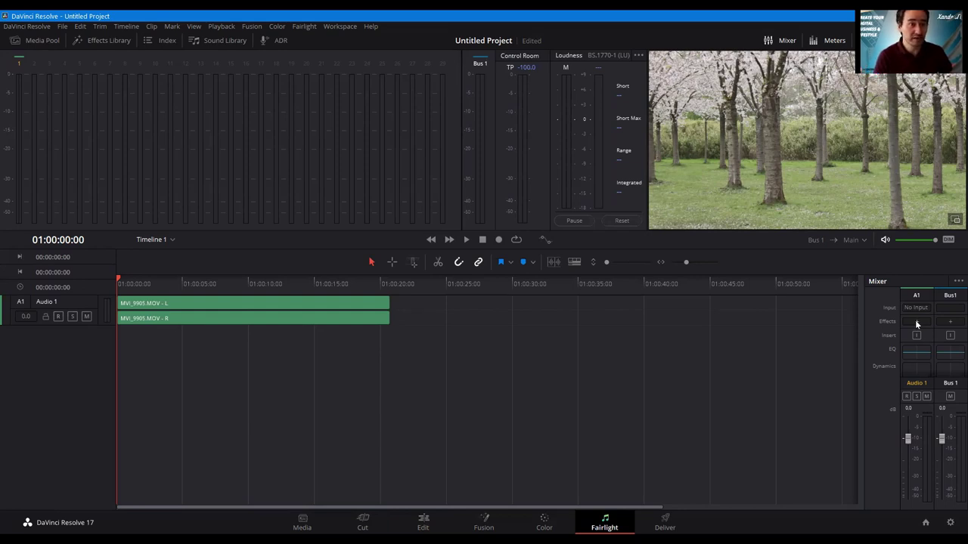
Turn the mixer's Effects row off and back on in its display options.
left_click(955, 281)
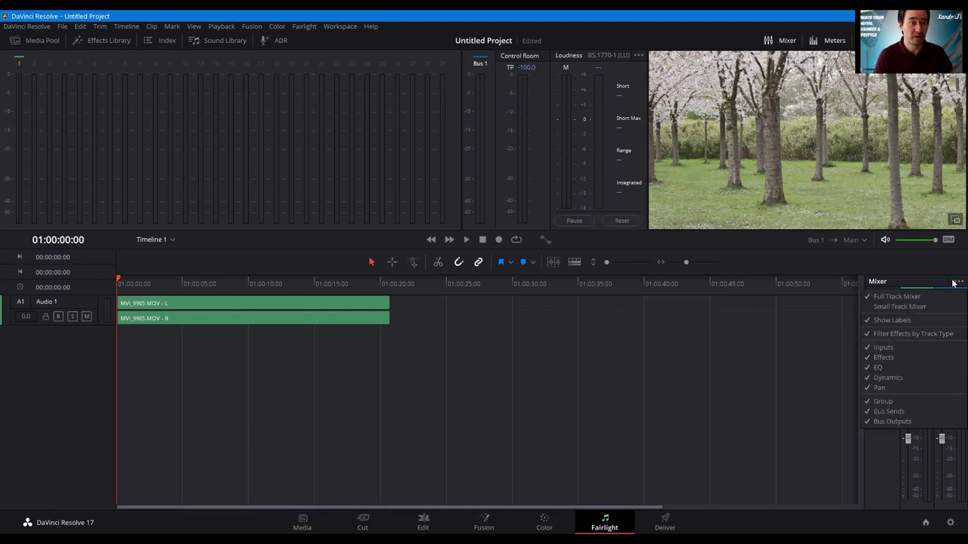
left_click(889, 359)
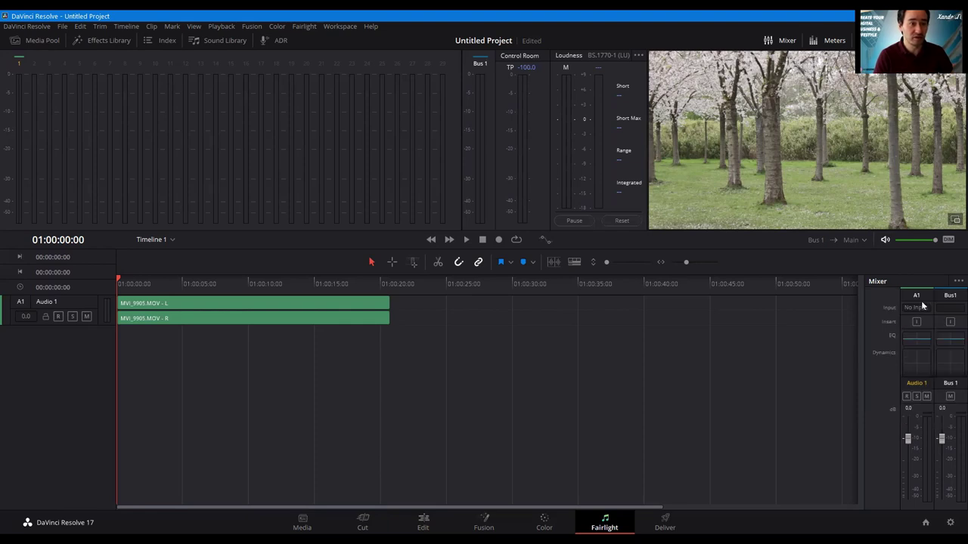
left_click(955, 281)
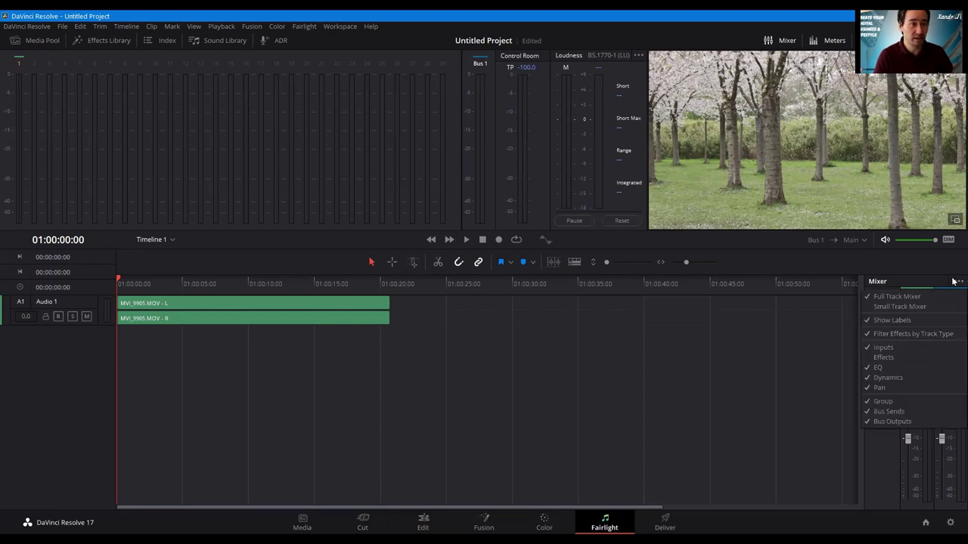
left_click(893, 356)
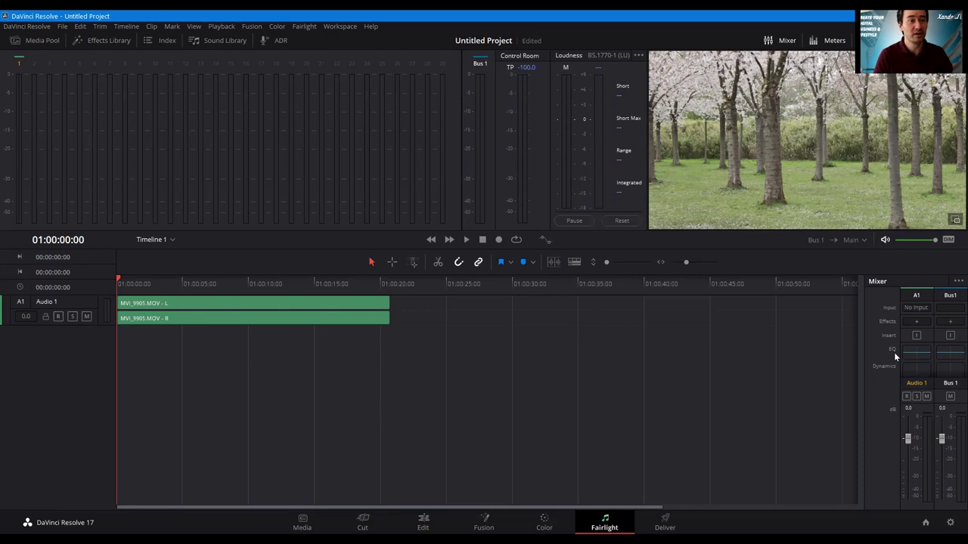
Select the cherry-tree audio clip and bring up A1's Noise Reduction effects category.
left_click(917, 321)
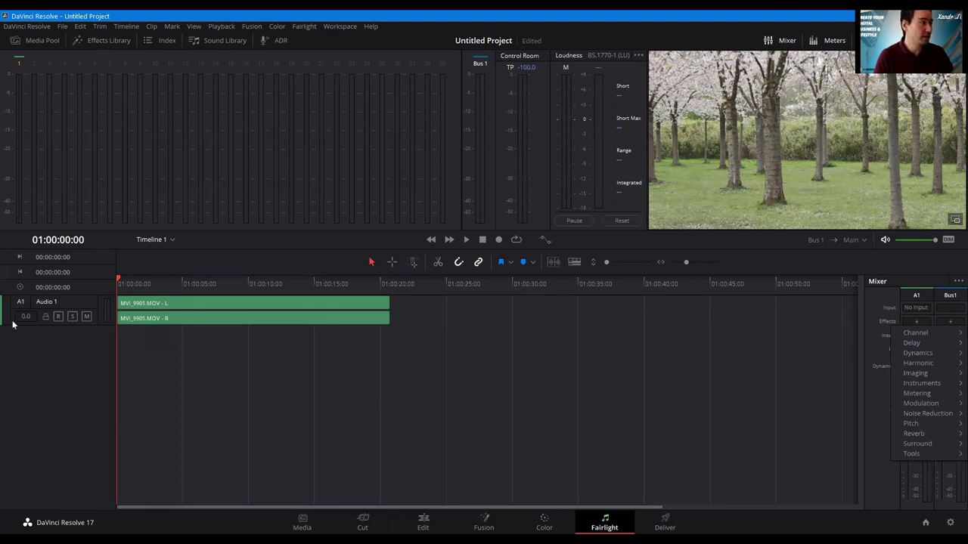
left_click(212, 307)
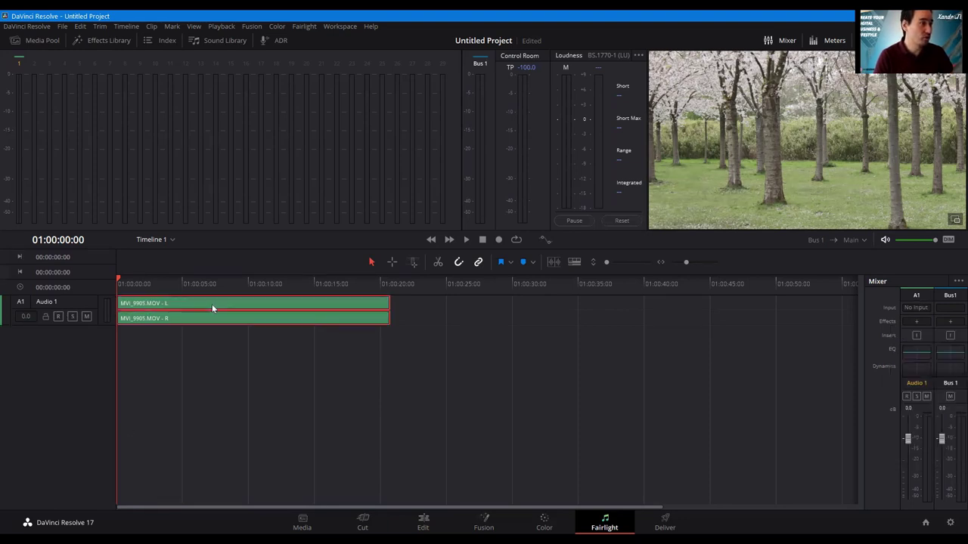
left_click(915, 322)
mouse_move(936, 410)
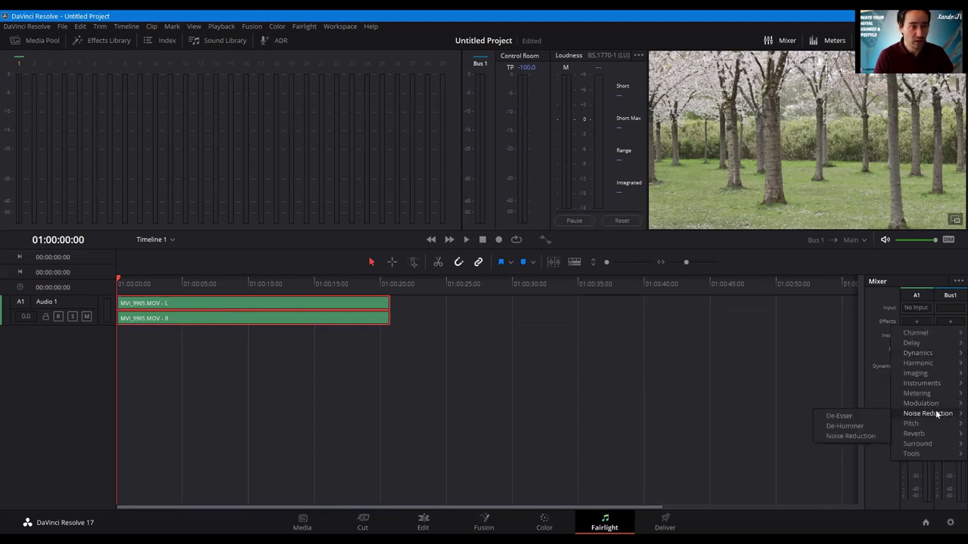
Insert Noise Reduction on track A1 and check its presets without changing them.
left_click(854, 435)
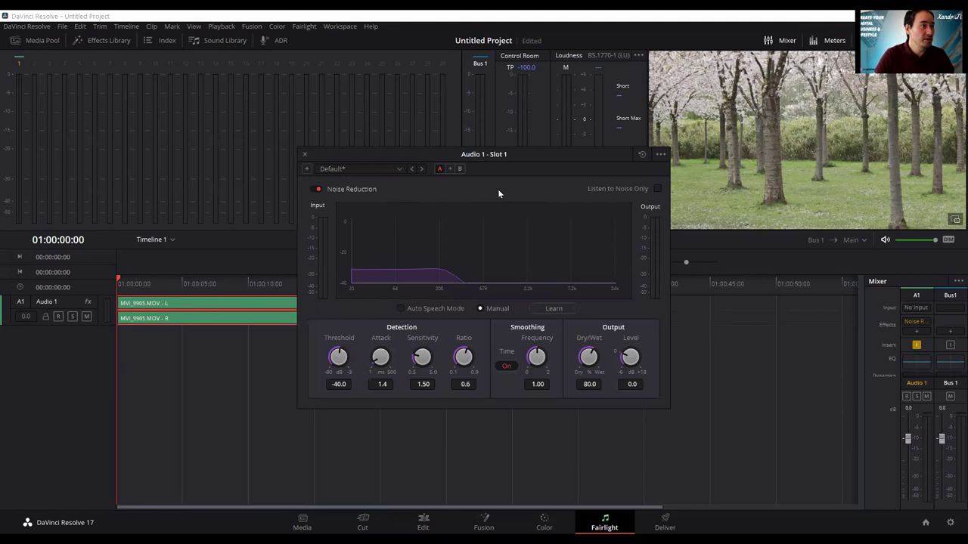
left_click(400, 169)
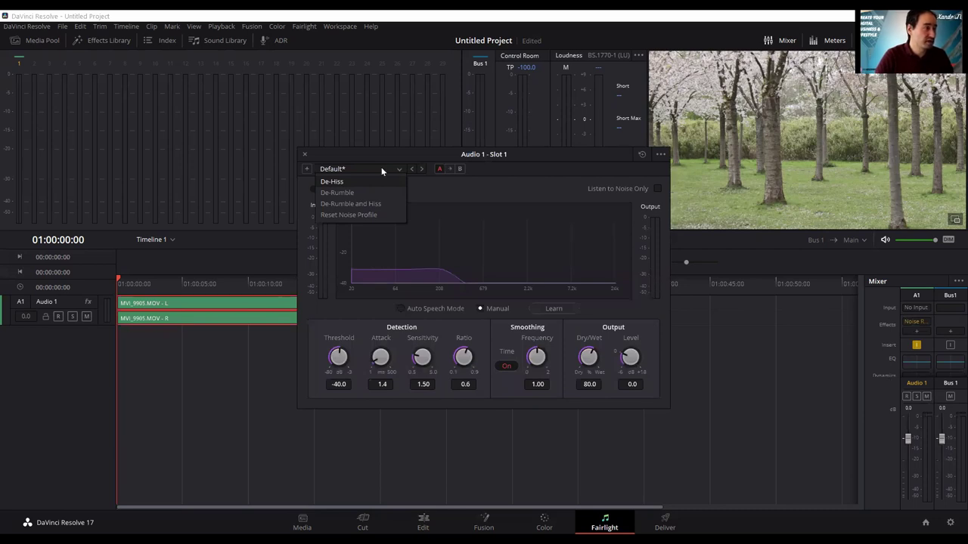
left_click(434, 179)
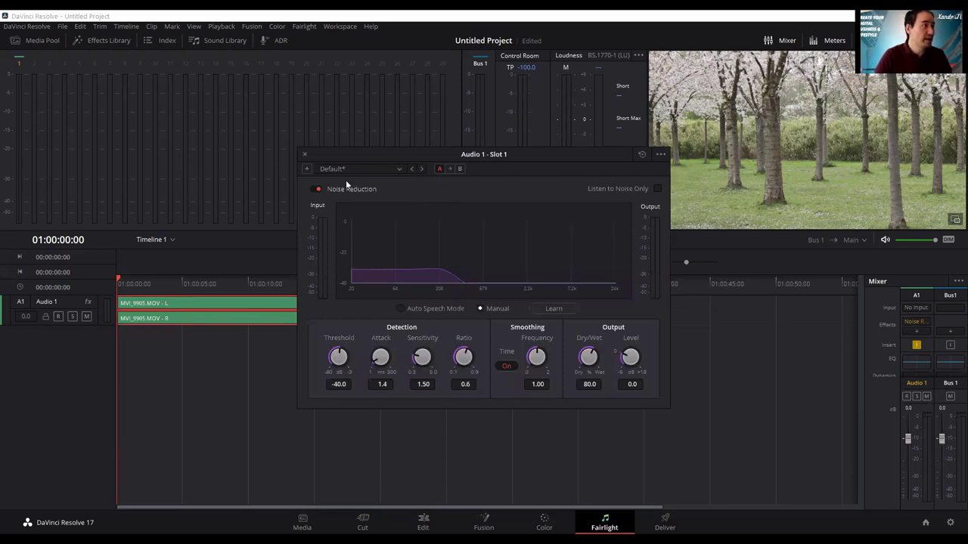
Bypass Noise Reduction, re-enable it, and move its window to the left.
left_click(313, 190)
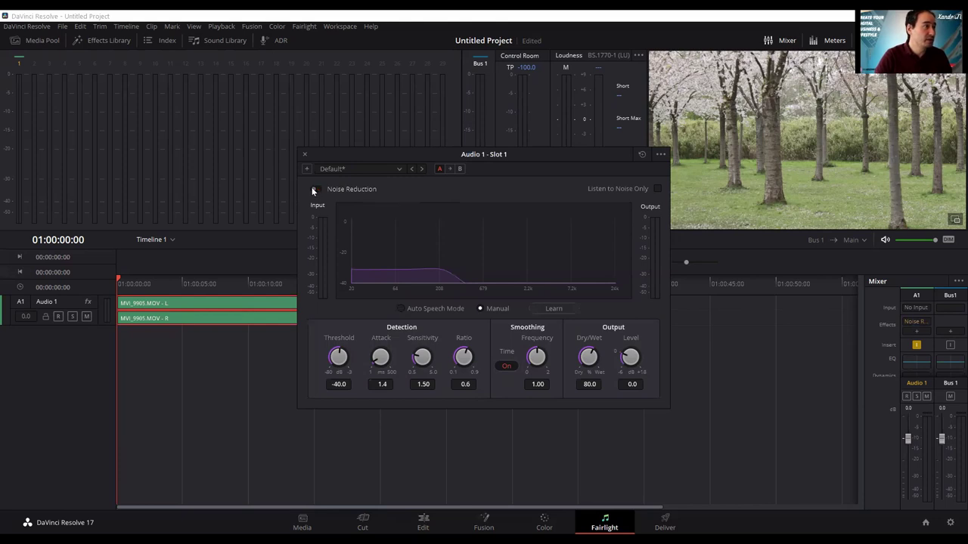
left_click(314, 189)
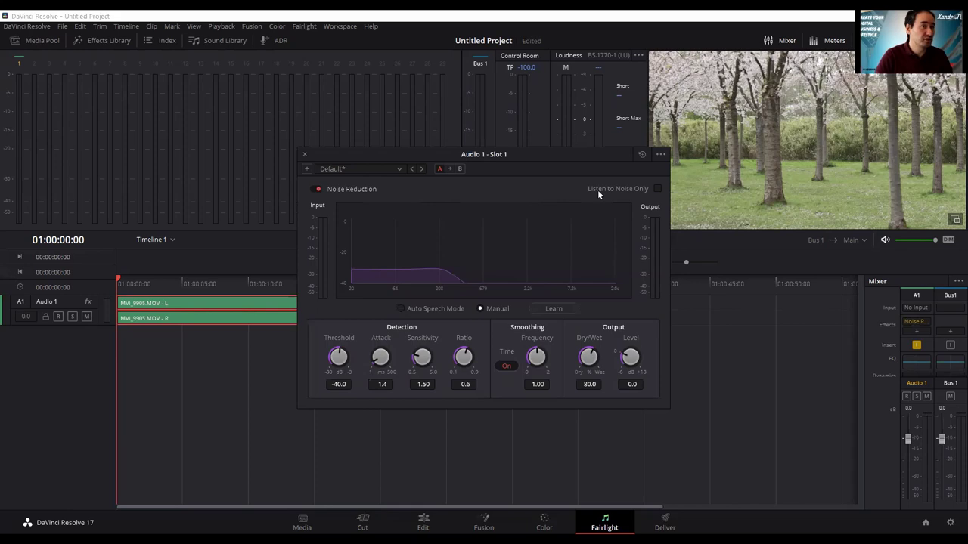
left_click_drag(550, 155, 303, 154)
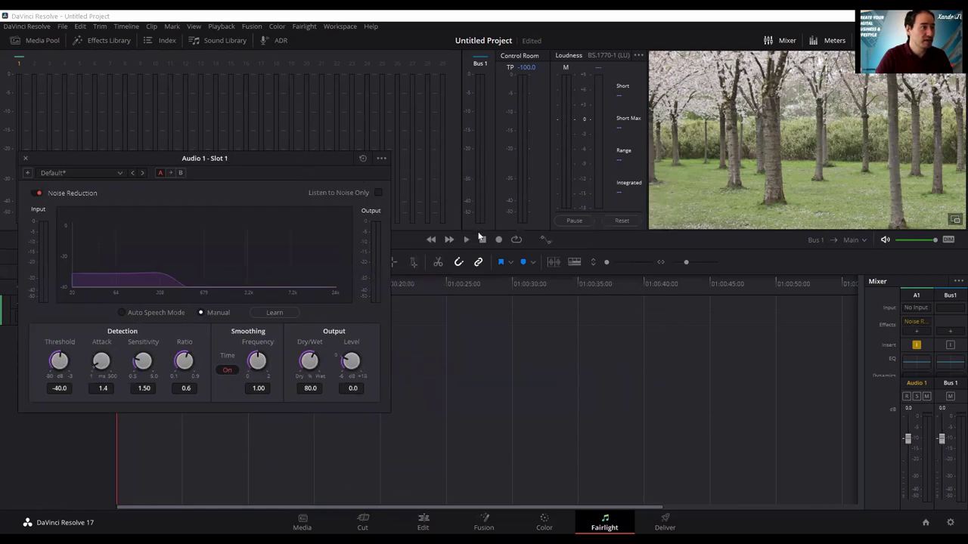
Play the clip through with noise reduction, stop it, and move the plugin window right.
left_click(465, 239)
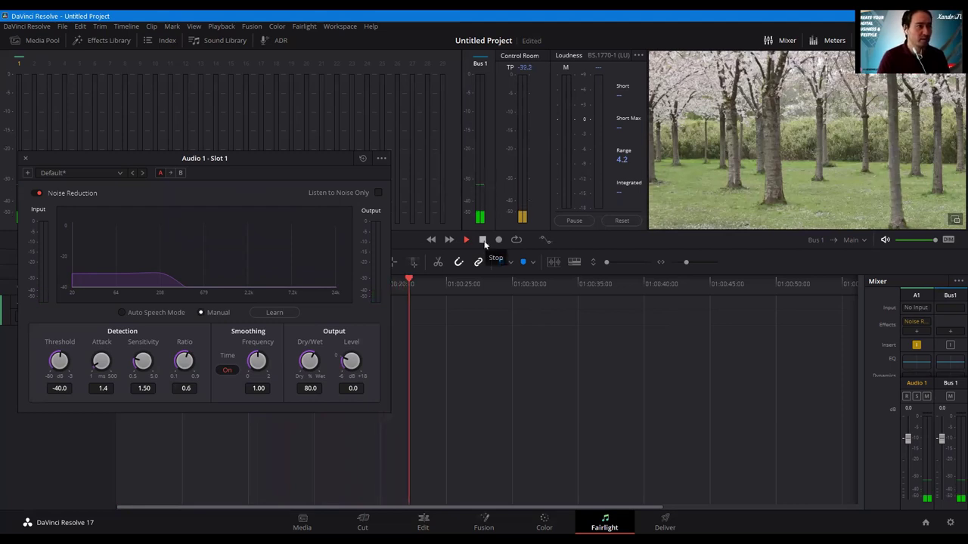
left_click(484, 240)
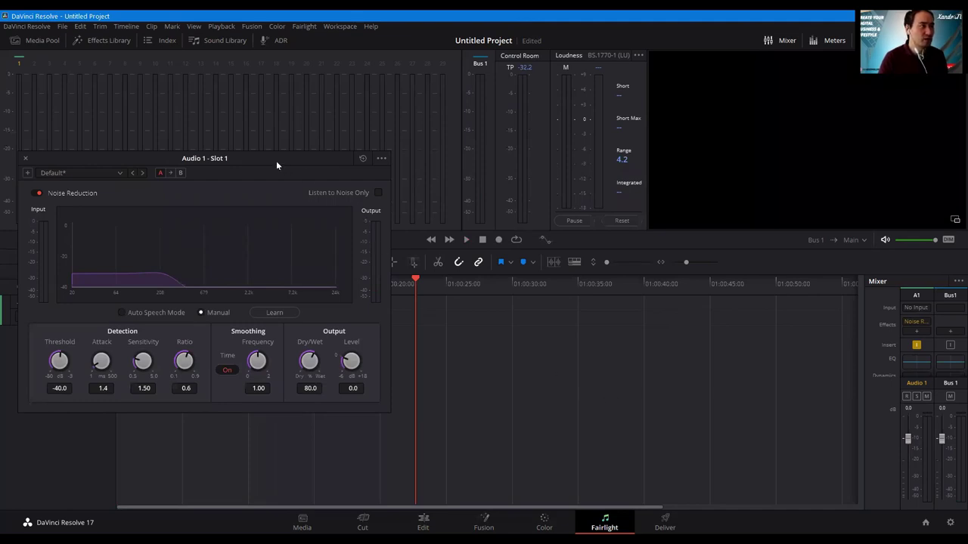
left_click_drag(277, 161, 703, 257)
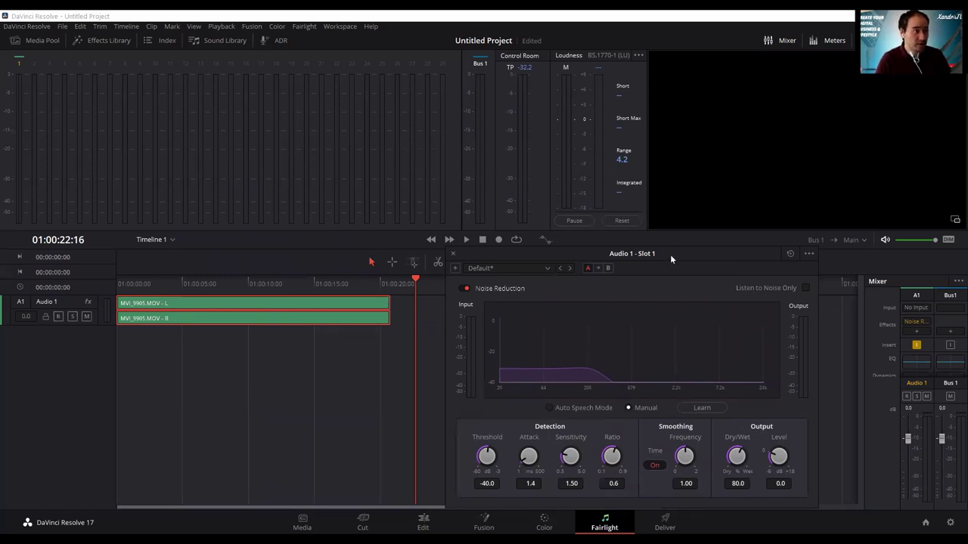
Turn the Noise Reduction Dry/Wet knob up to 80.0, then move the plugin window aside.
left_click_drag(670, 254, 548, 159)
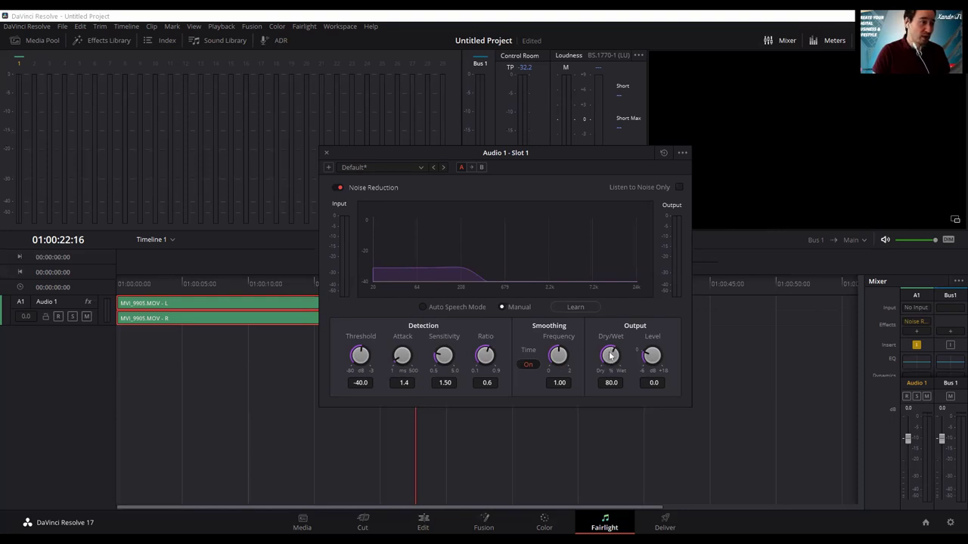
left_click_drag(610, 356, 507, 392)
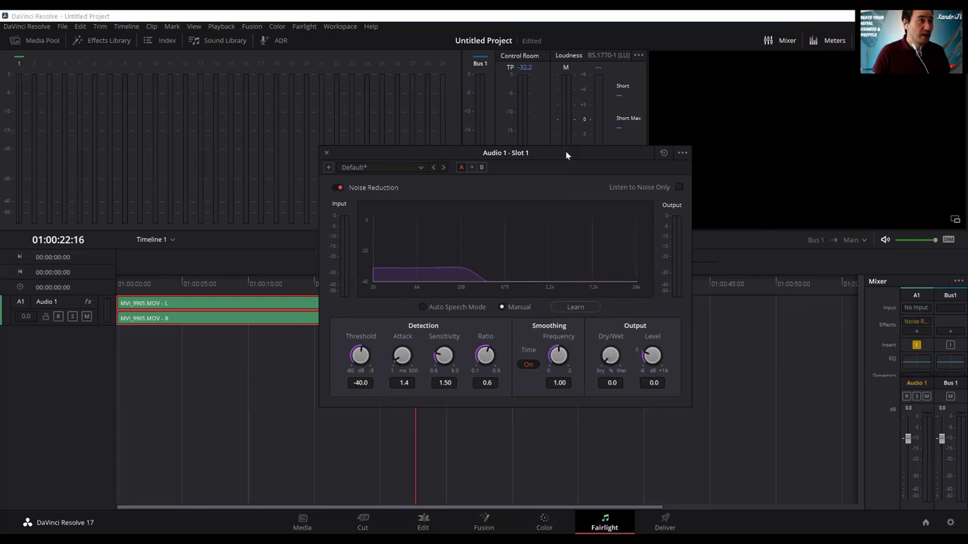
left_click_drag(564, 154, 592, 181)
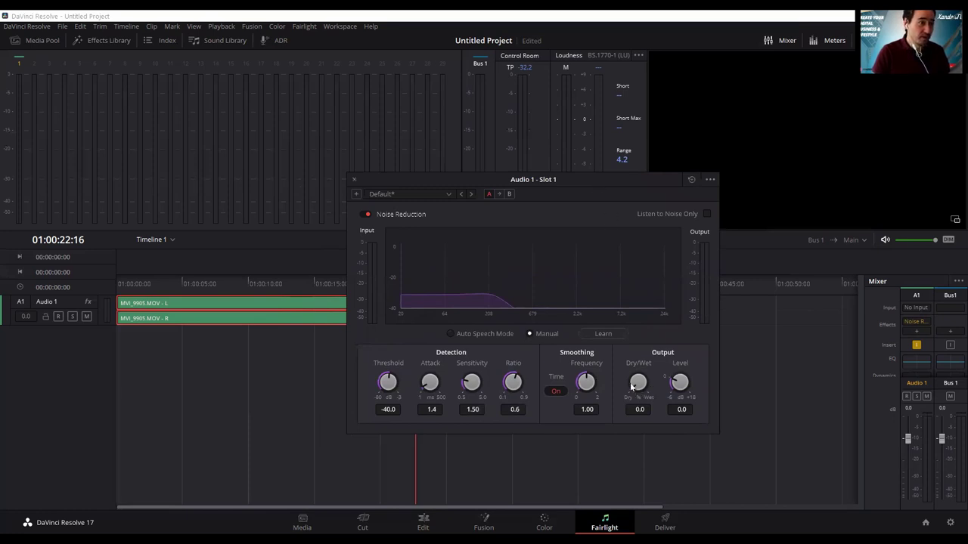
left_click_drag(632, 387, 702, 372)
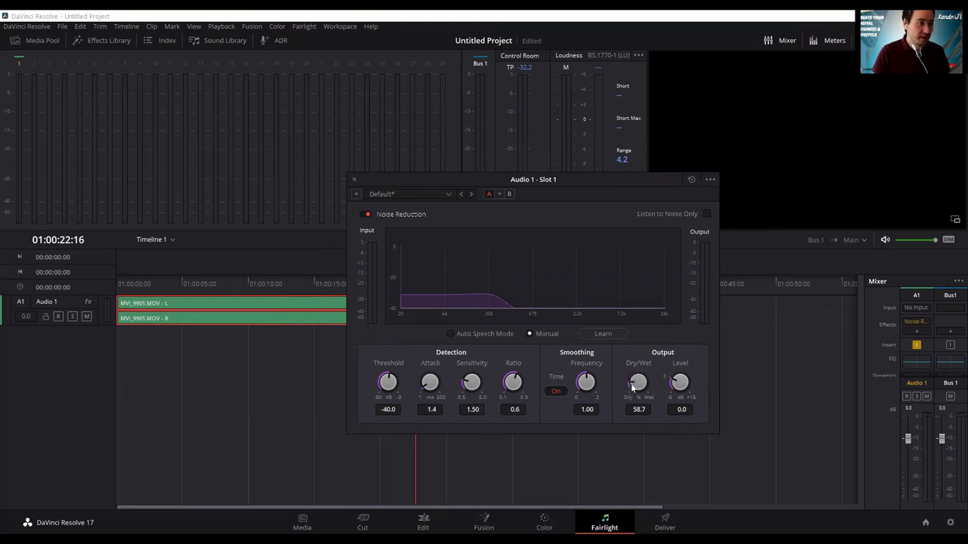
left_click_drag(635, 387, 637, 385)
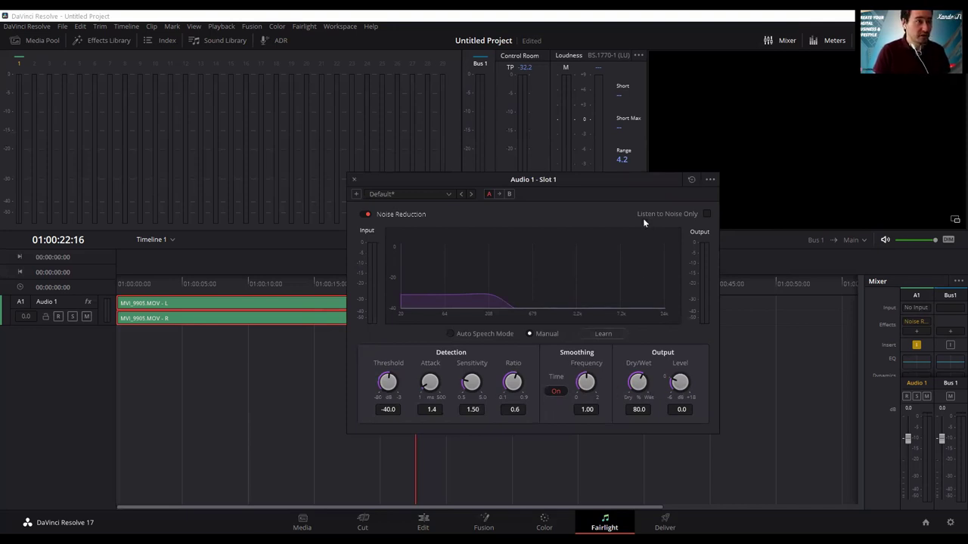
left_click_drag(614, 180, 779, 106)
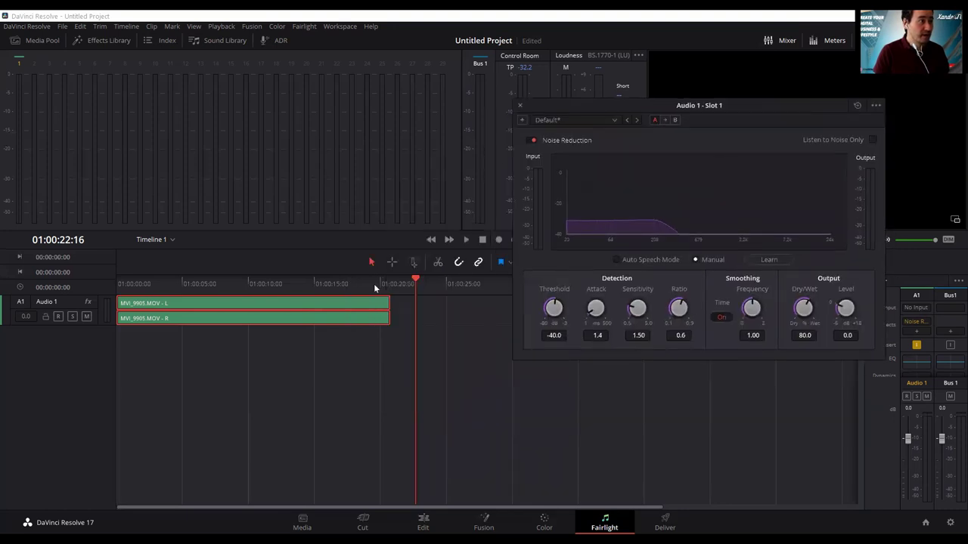
Play the clip from the timeline start to about 01:00:15 with noise reduction at 80 wet.
left_click_drag(414, 280, 113, 283)
key("space")
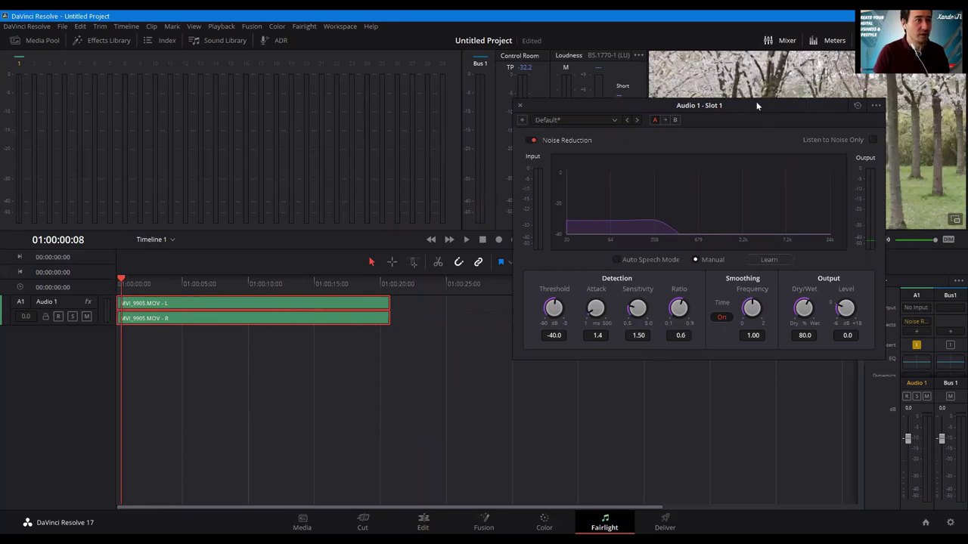
left_click_drag(756, 103, 603, 347)
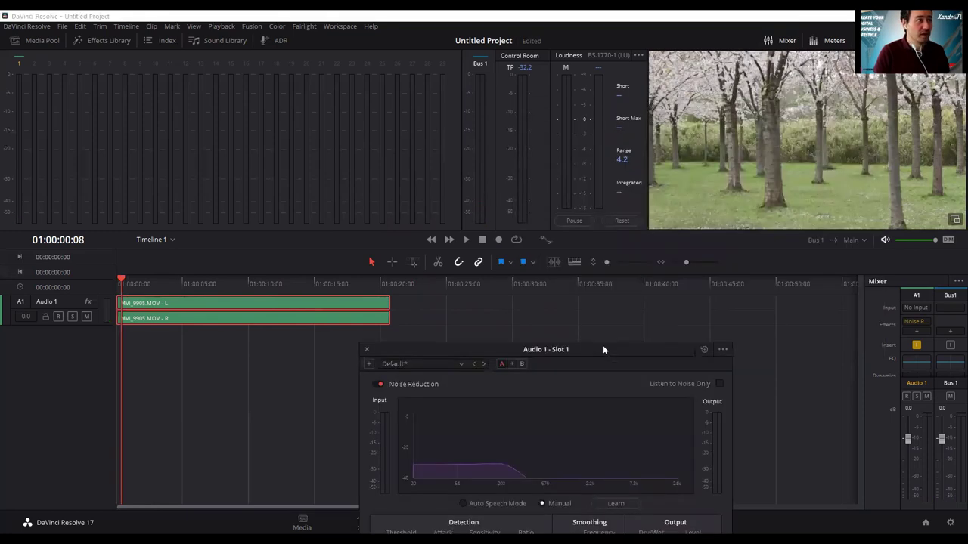
left_click(468, 241)
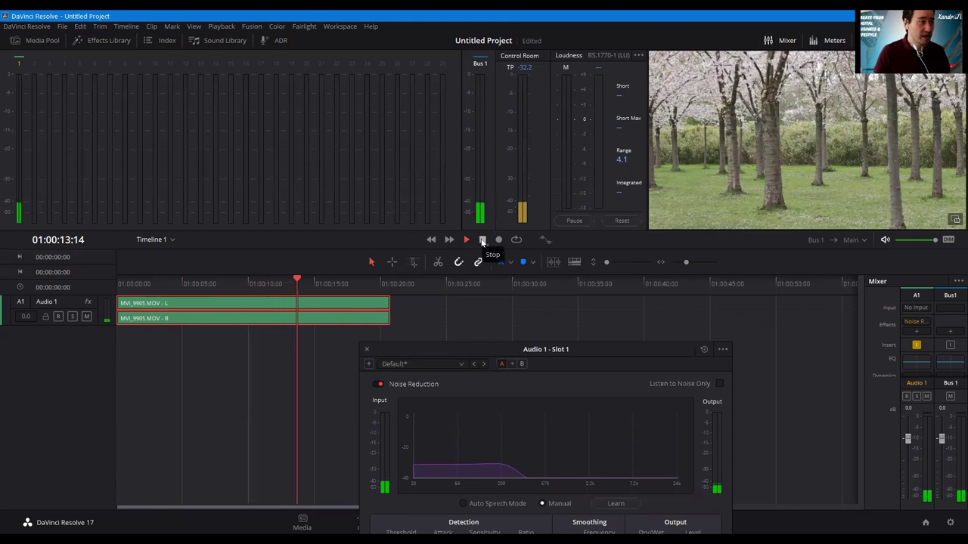
left_click(482, 240)
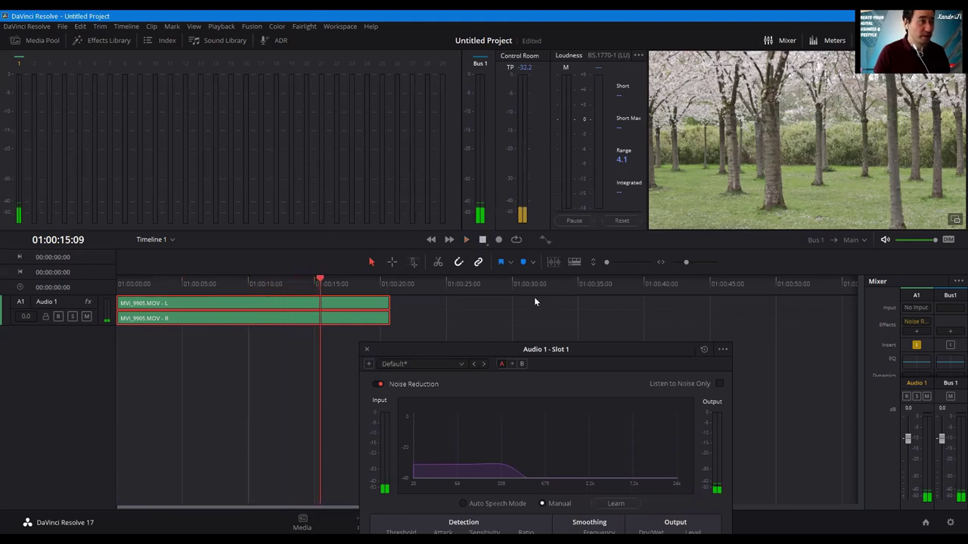
left_click_drag(588, 342, 648, 160)
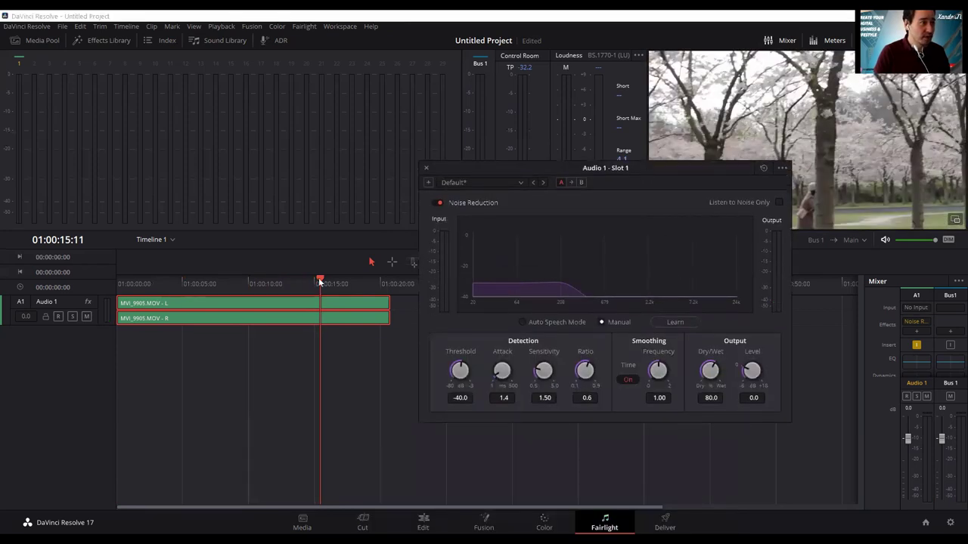
Return to the timeline start, begin playback, and toggle Learn on and off.
left_click(121, 284)
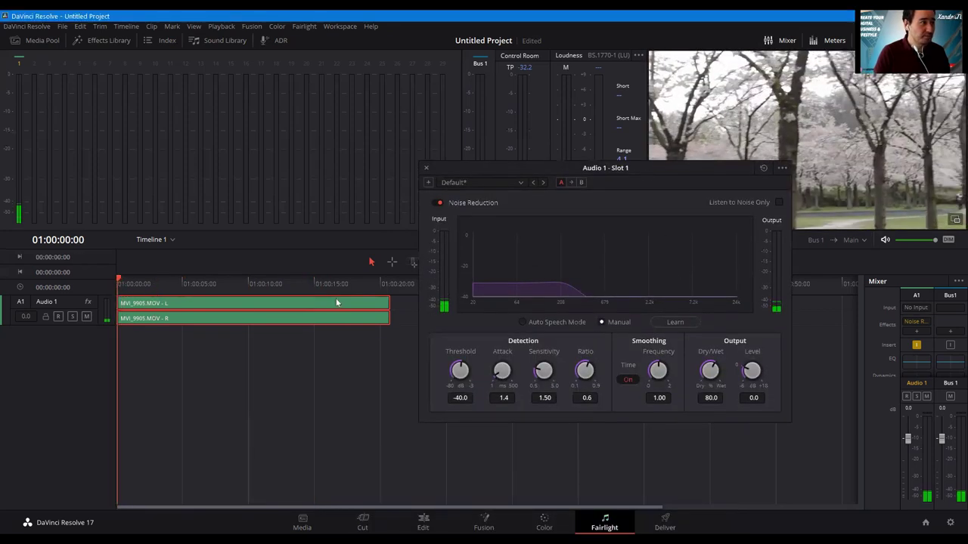
key("space")
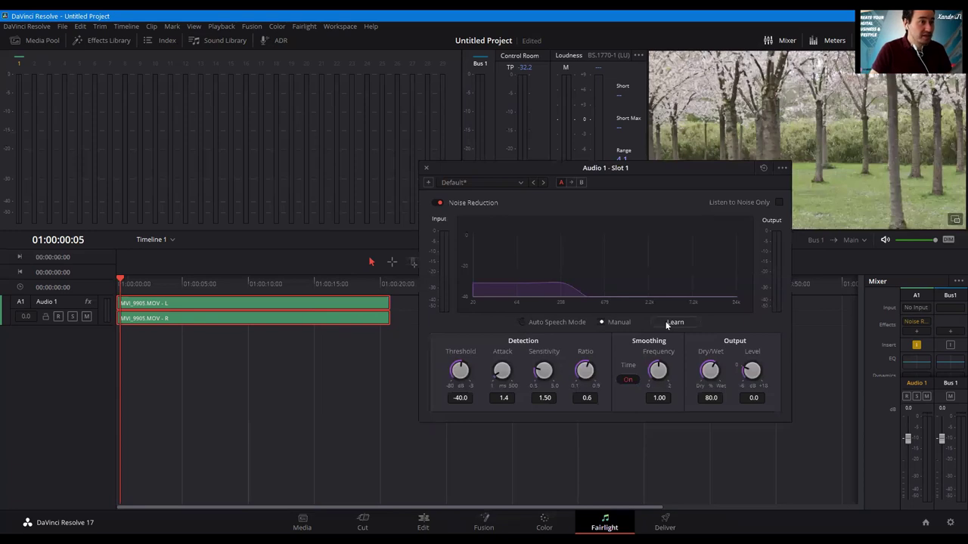
left_click(666, 322)
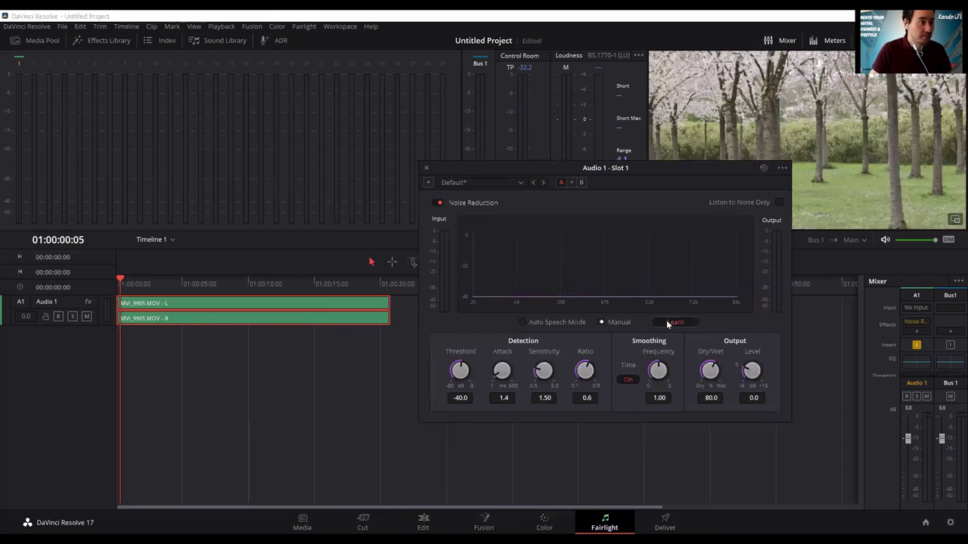
left_click(669, 323)
left_click_drag(663, 171, 589, 288)
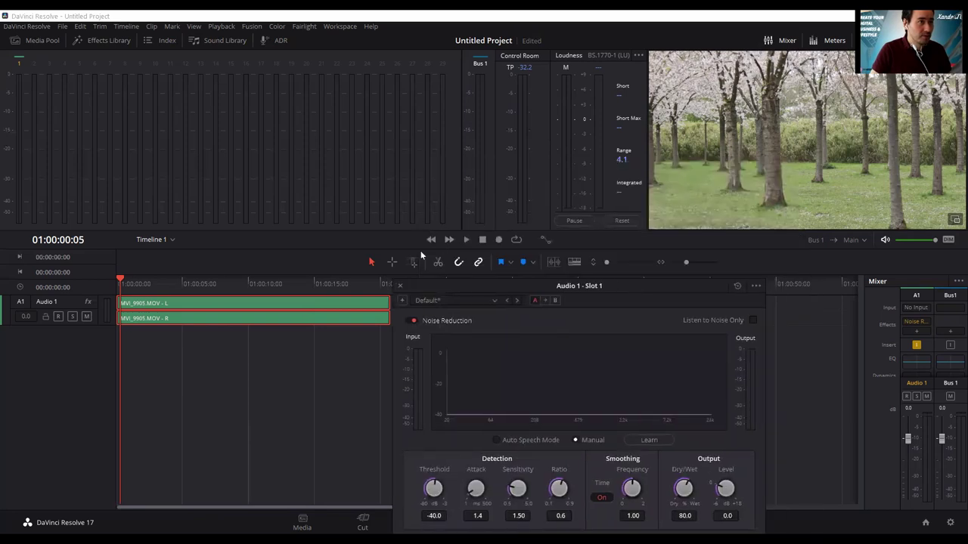
Play the clip with Learn active until it ends at 01:00:21:02.
key("space")
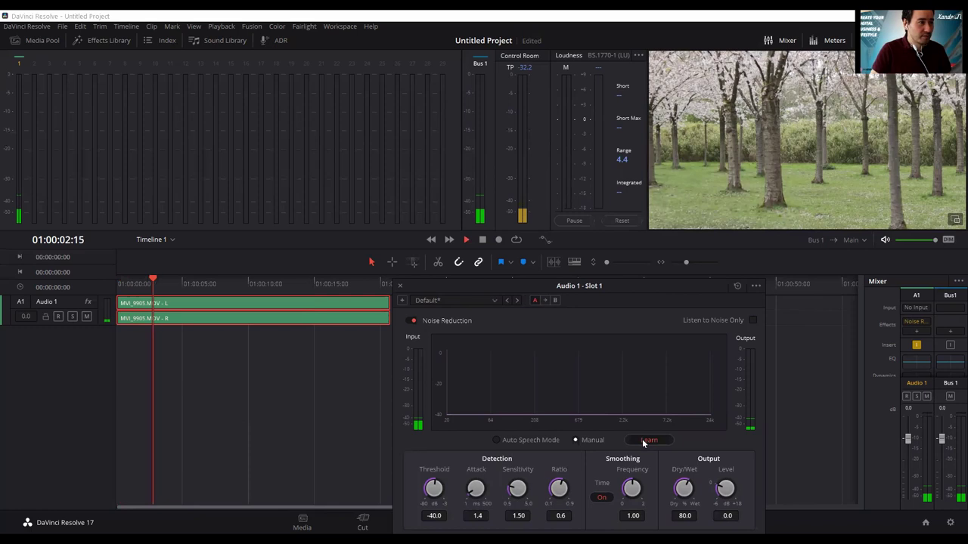
left_click(644, 441)
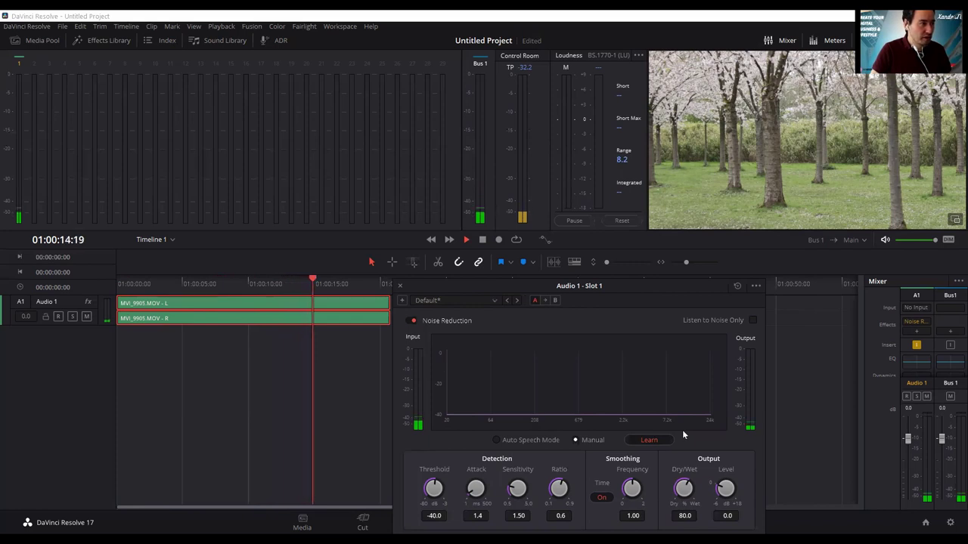
left_click(485, 240)
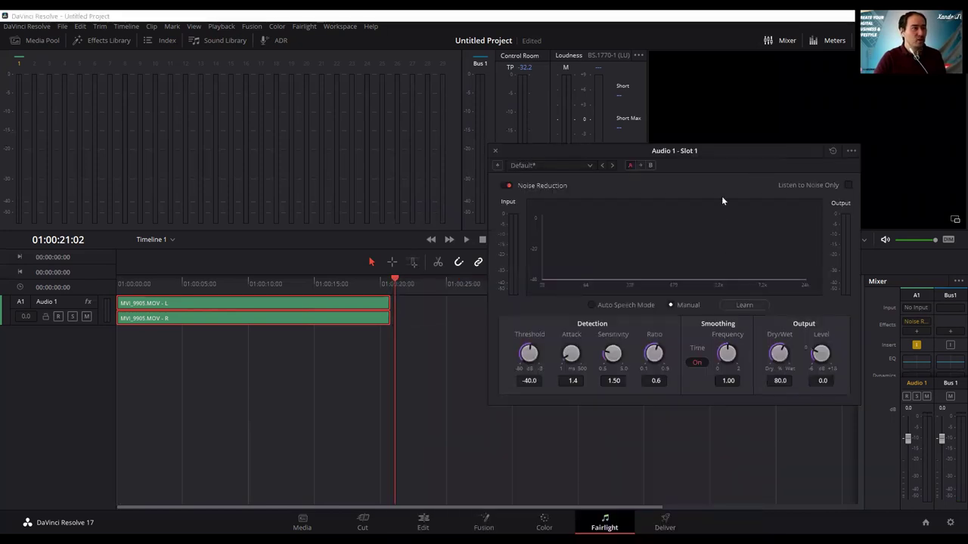
Replay the clip from the start with the learned profile, stopping near 01:00:15:07.
left_click_drag(713, 151, 514, 273)
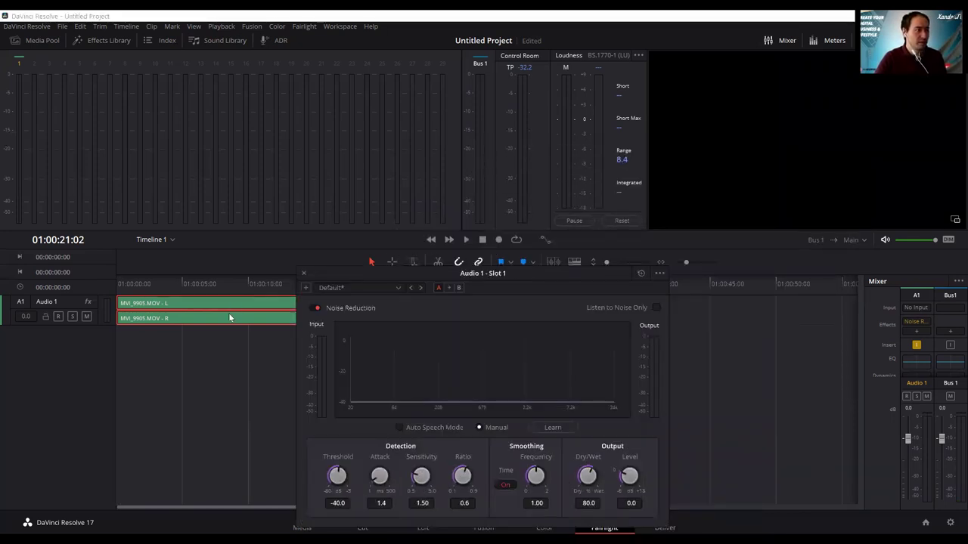
left_click(154, 286)
key("Home")
left_click(466, 239)
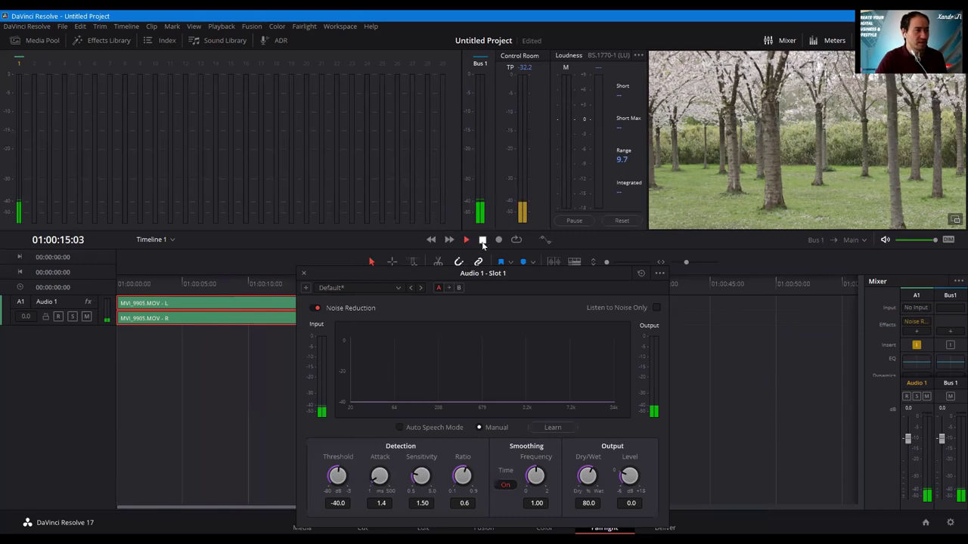
key("space")
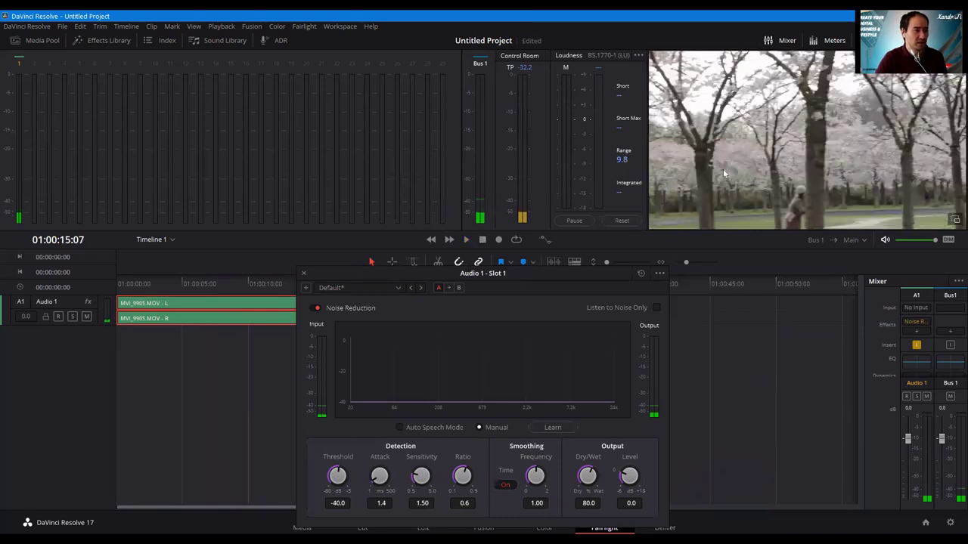
Raise Noise Reduction Attack to 2.1 and Dry/Wet to 85.2.
left_click_drag(514, 281, 726, 171)
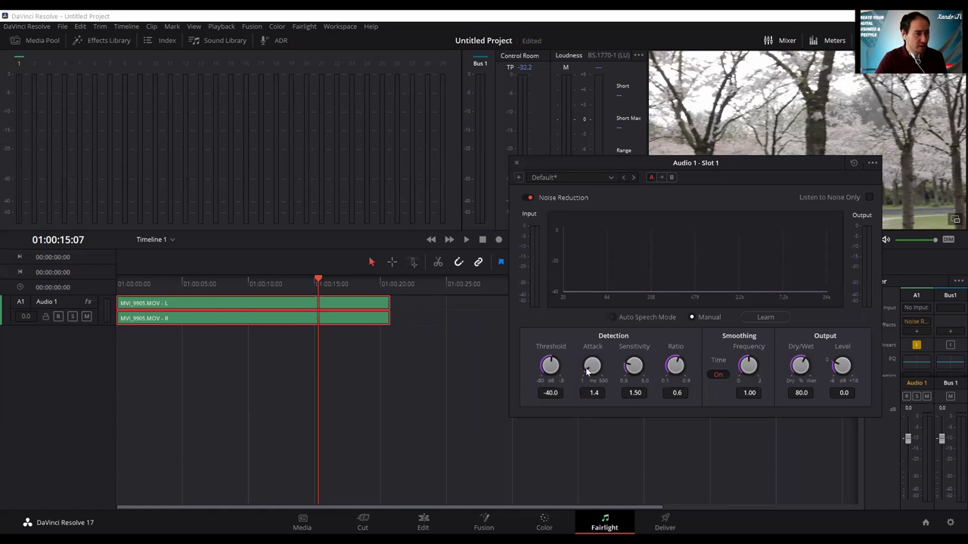
mouse_move(588, 369)
left_mouse_down()
mouse_move(614, 365)
mouse_move(587, 369)
left_mouse_up()
mouse_move(806, 366)
left_mouse_down()
mouse_move(818, 378)
mouse_move(806, 360)
left_mouse_up()
Play from the start to check the result, then raise Sensitivity to 2.20.
key("Home")
left_click(466, 240)
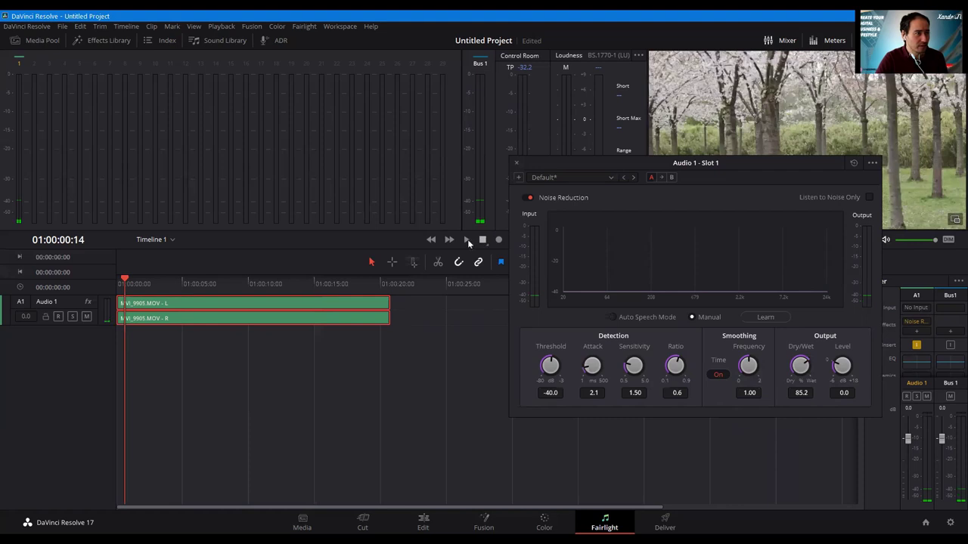
left_click(467, 239)
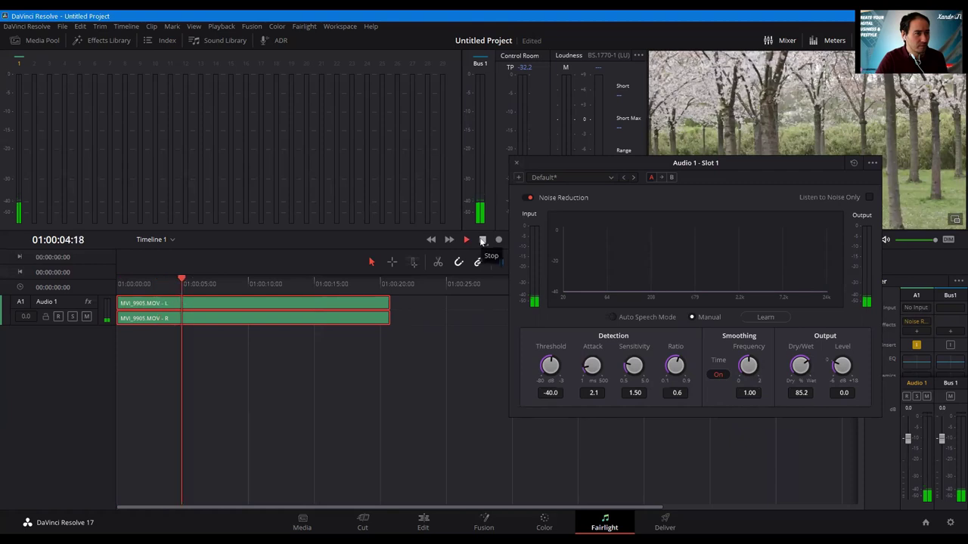
left_click(485, 239)
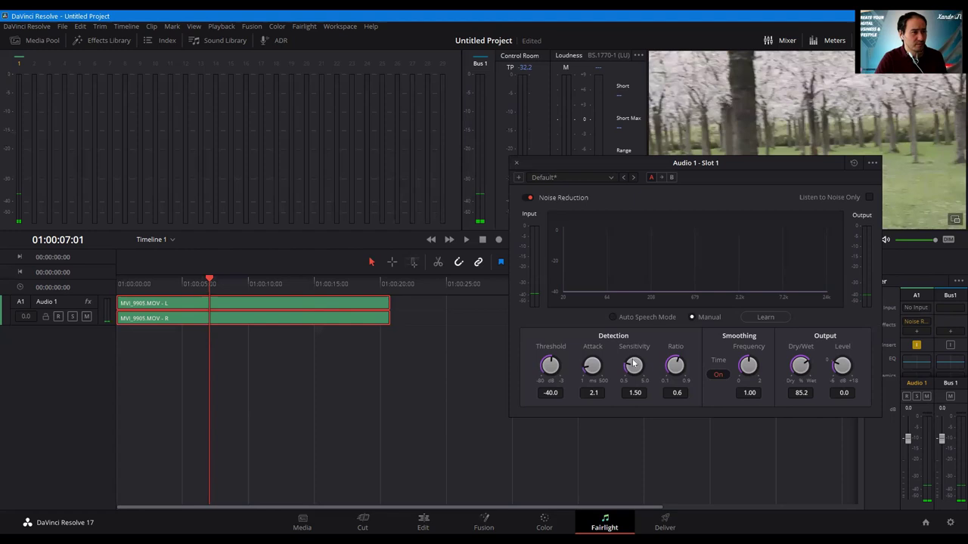
left_click_drag(643, 365, 648, 362)
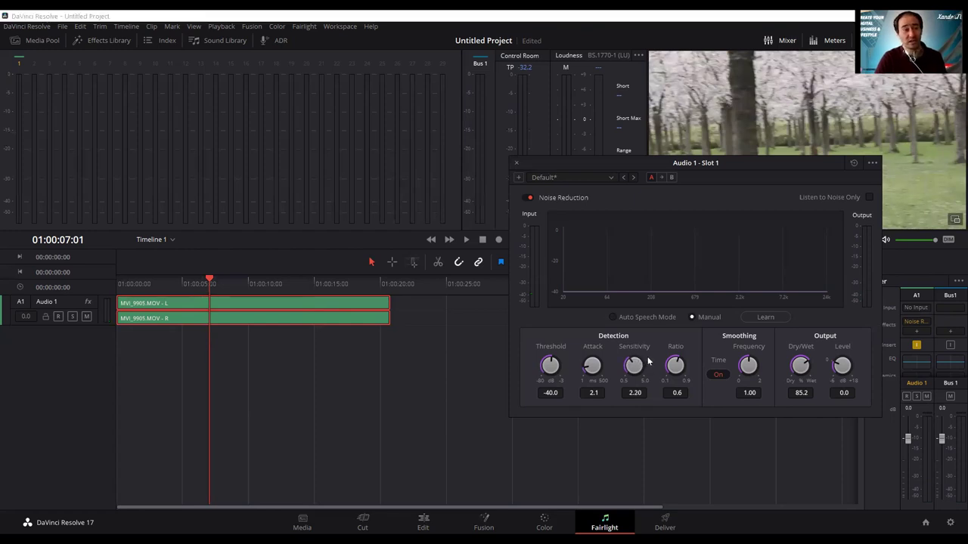